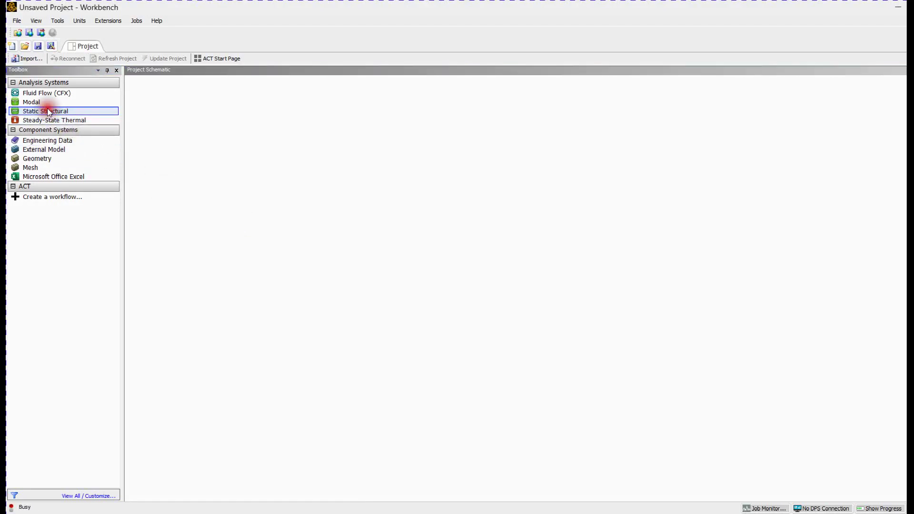
Add a Static Structural system to the project and start new SpaceClaim geometry for it.
drag(45, 111, 256, 190)
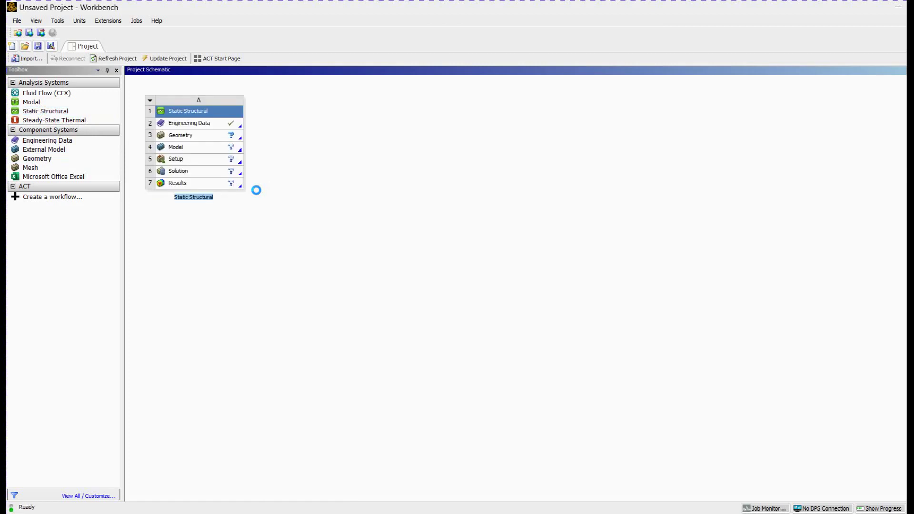
click(261, 191)
click(210, 134)
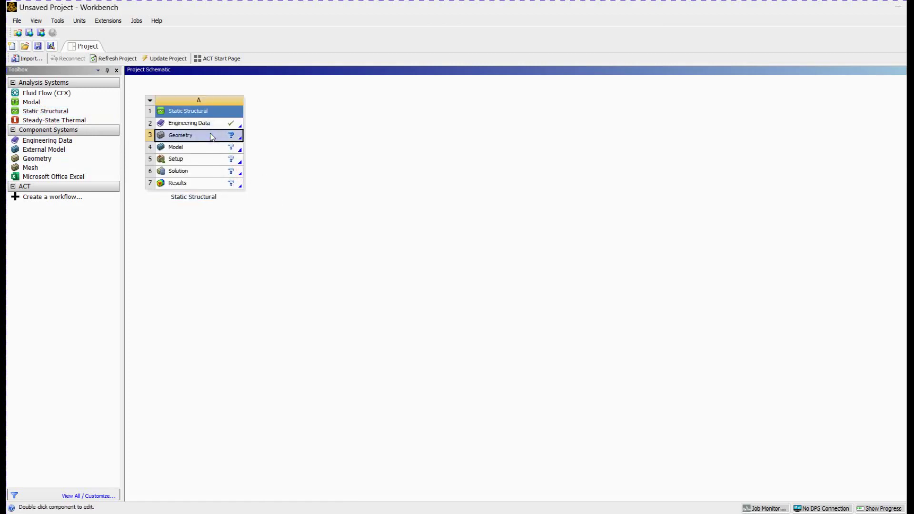
right_click(212, 136)
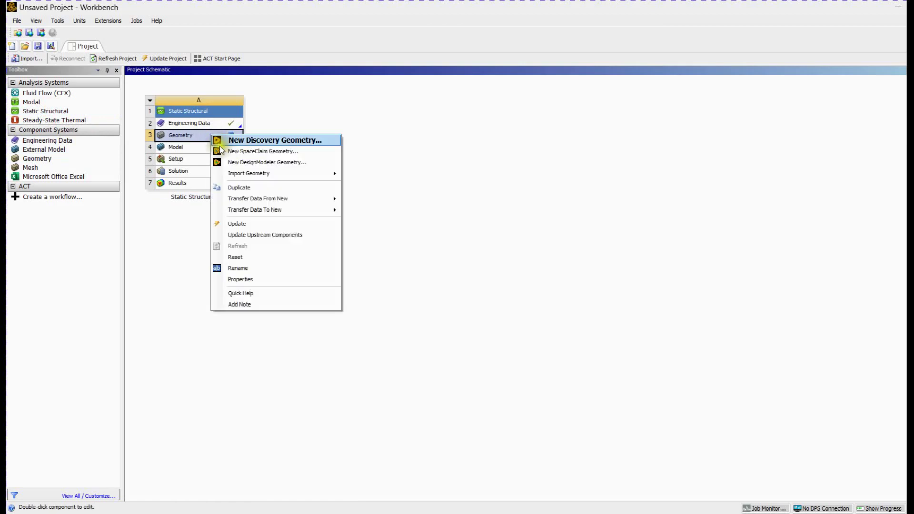
click(276, 152)
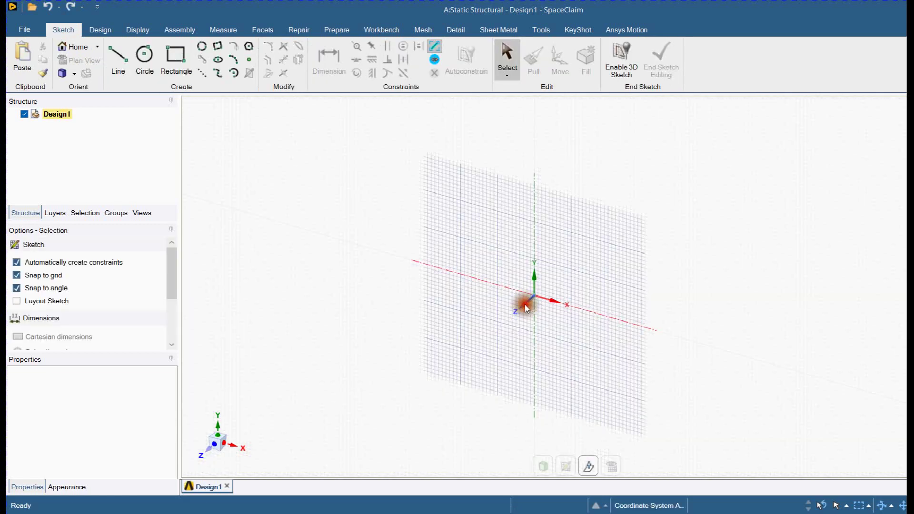
Sketch a 50 × 50 mm rectangle from the origin as centre and finish the sketch.
click(175, 58)
click(18, 262)
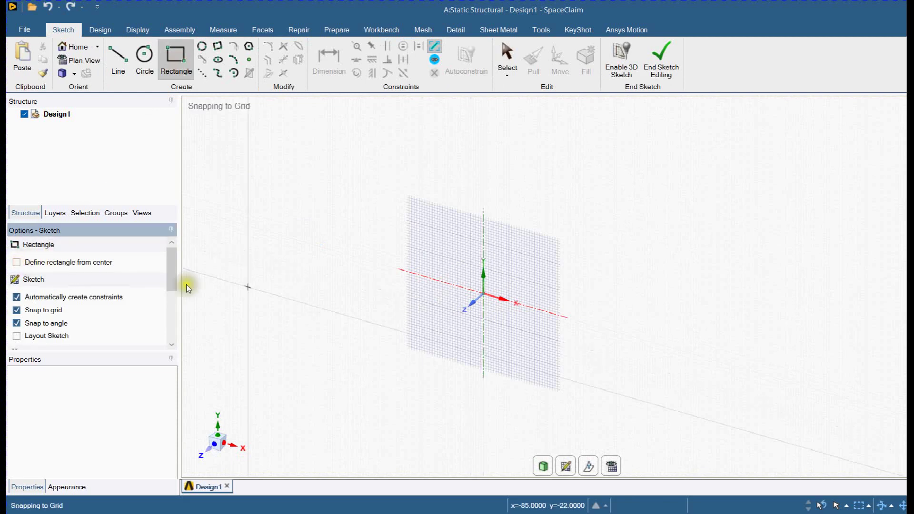
click(489, 296)
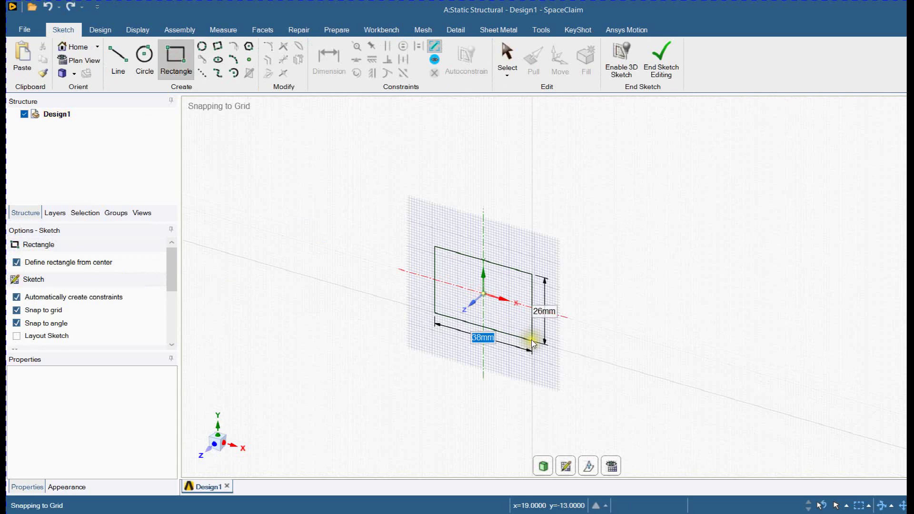
text(50)
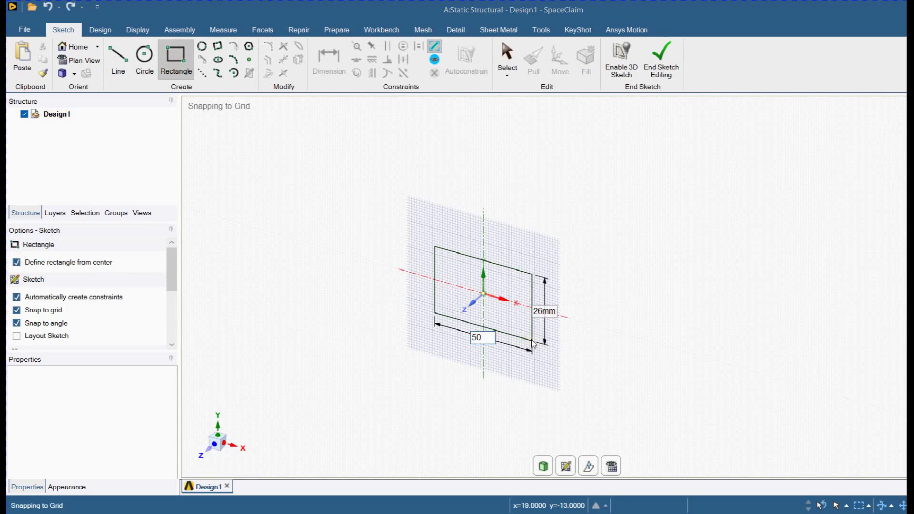
key(Tab)
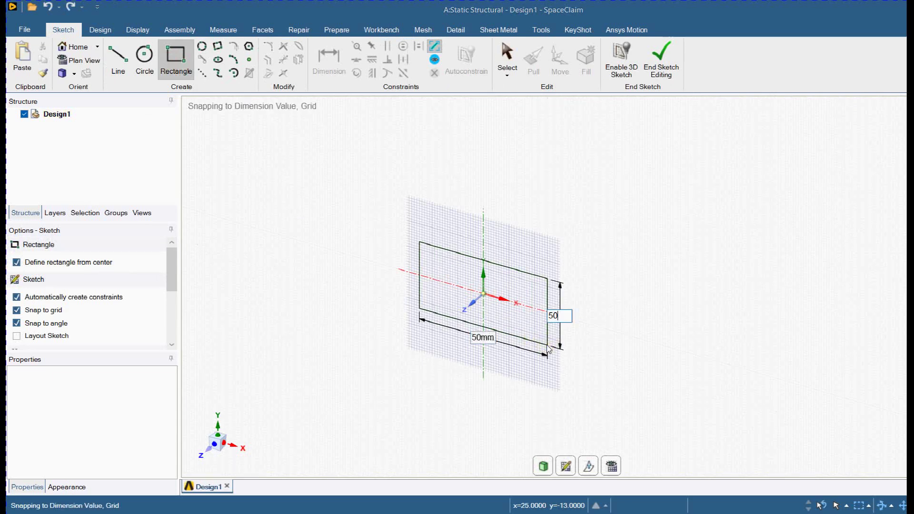
text(50)
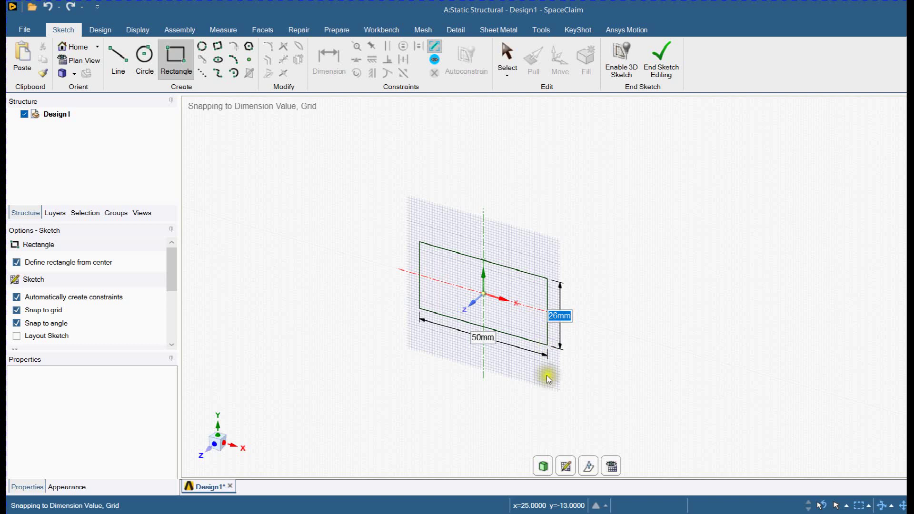
key(Return)
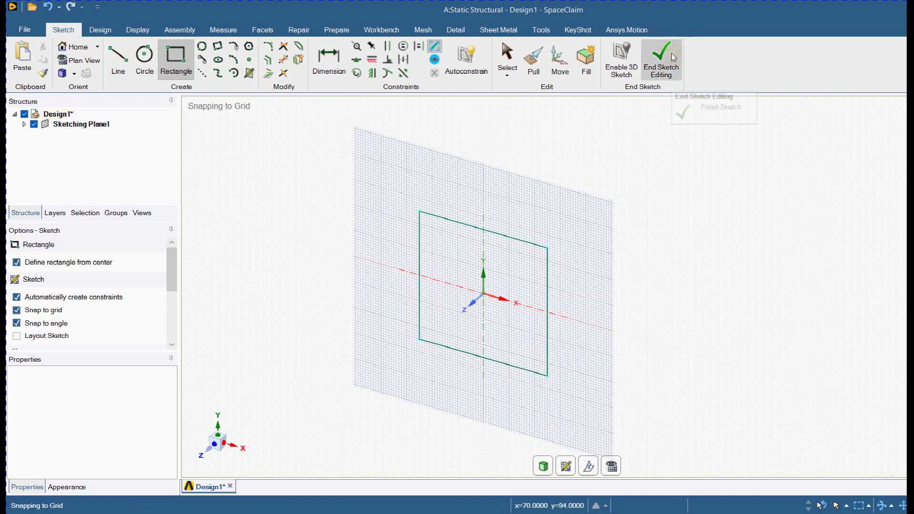
click(674, 56)
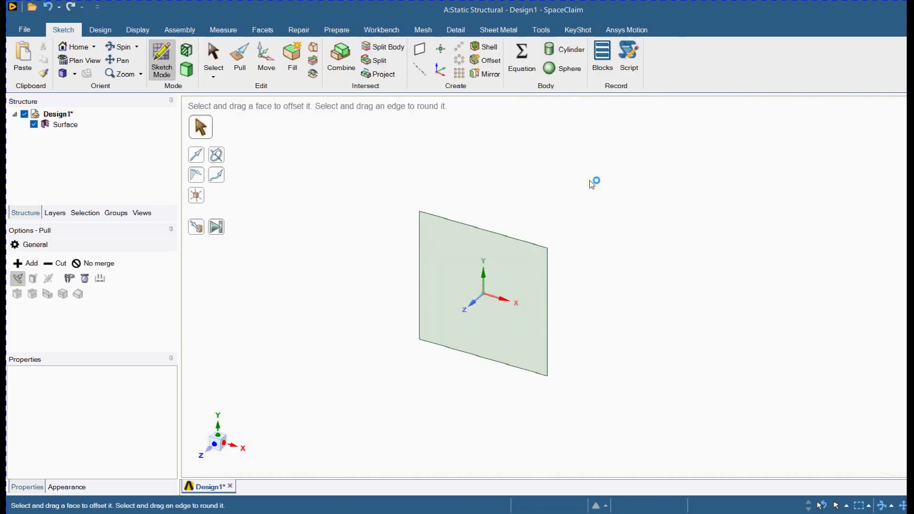
Pull the square surface into a long solid bar, entering 1 as its length.
click(561, 233)
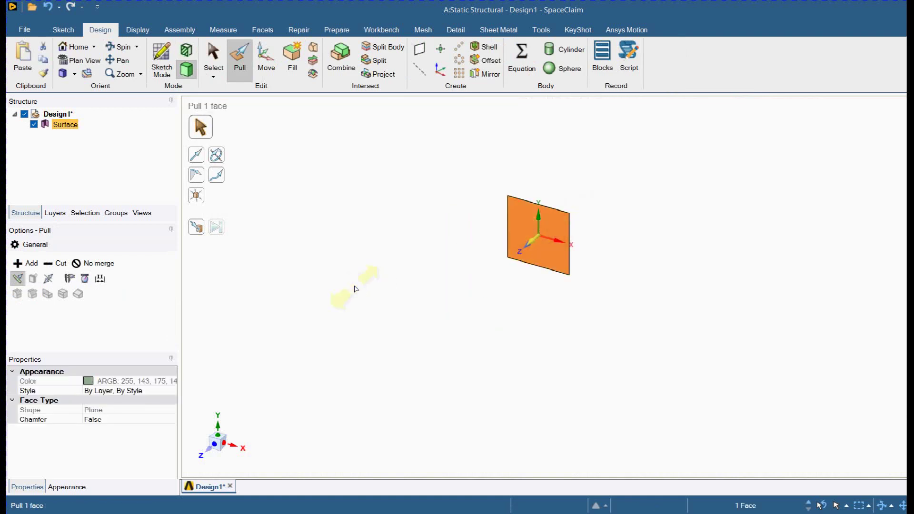
text(1)
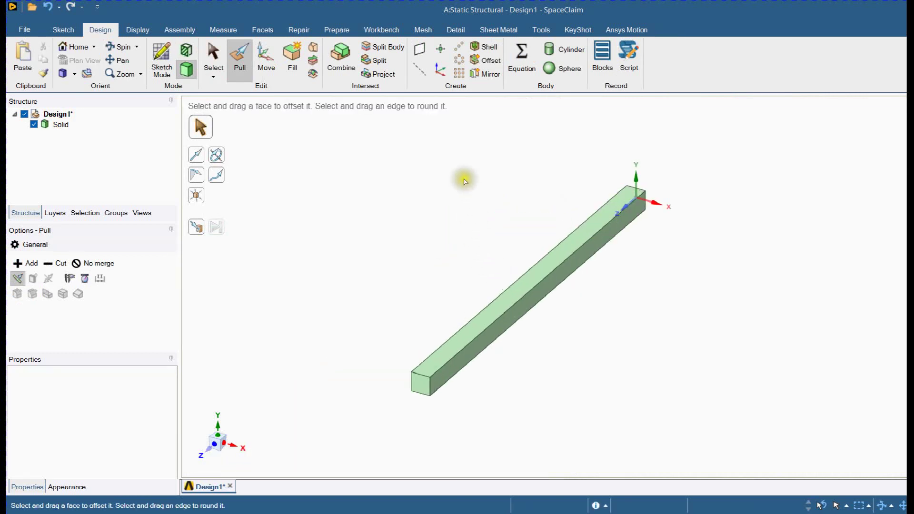
click(337, 30)
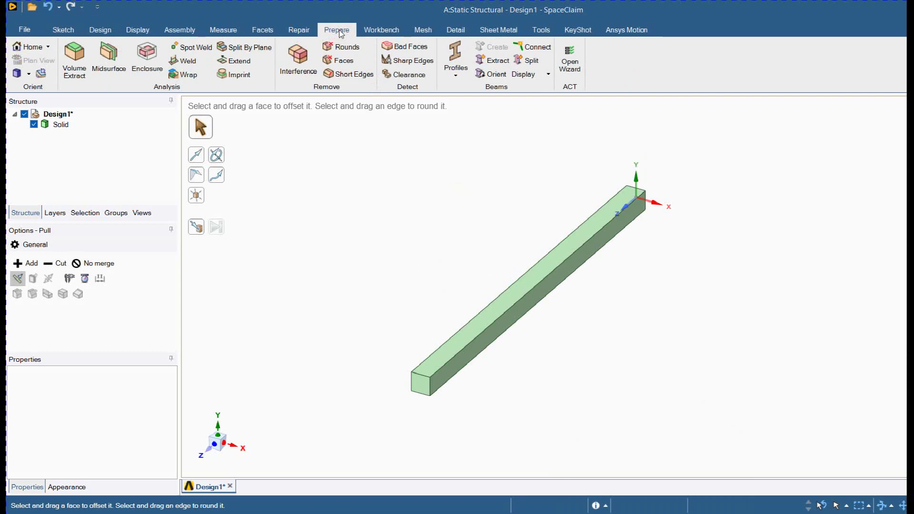
Extract a line beam from the solid bar and inspect it under Beams.
click(495, 63)
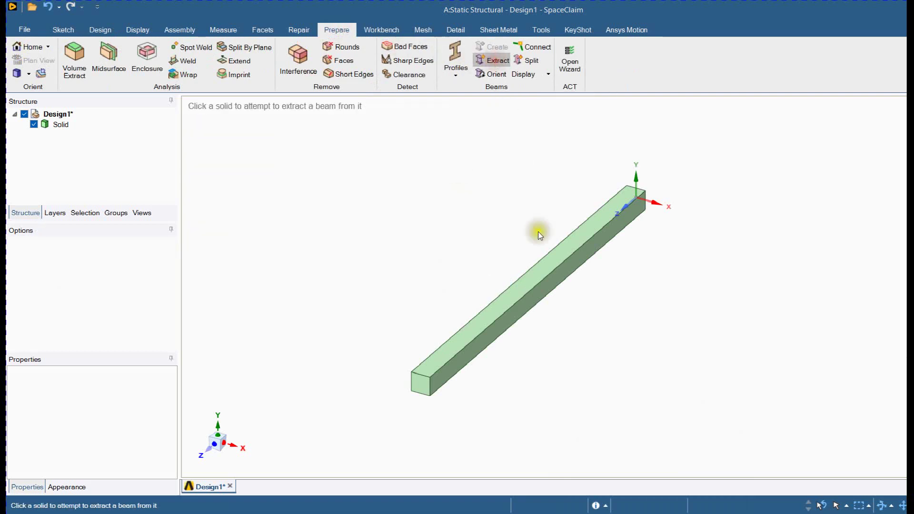
click(558, 276)
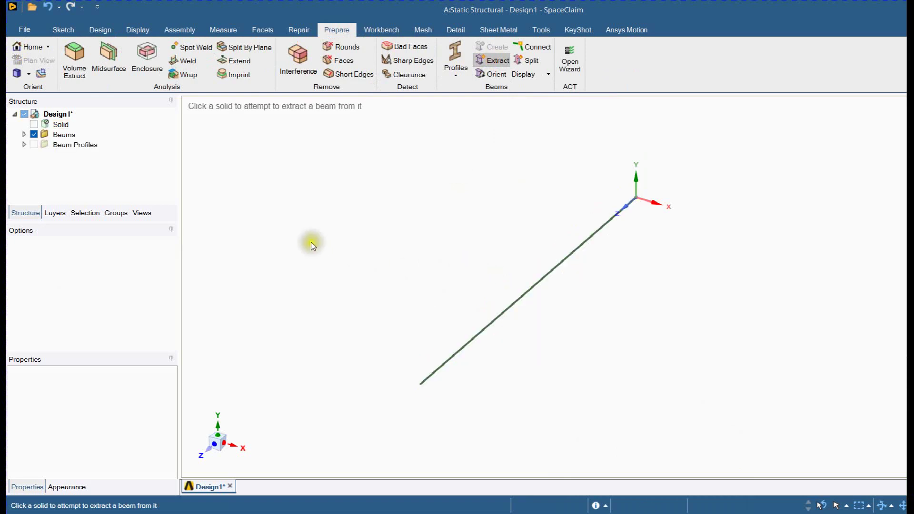
click(24, 134)
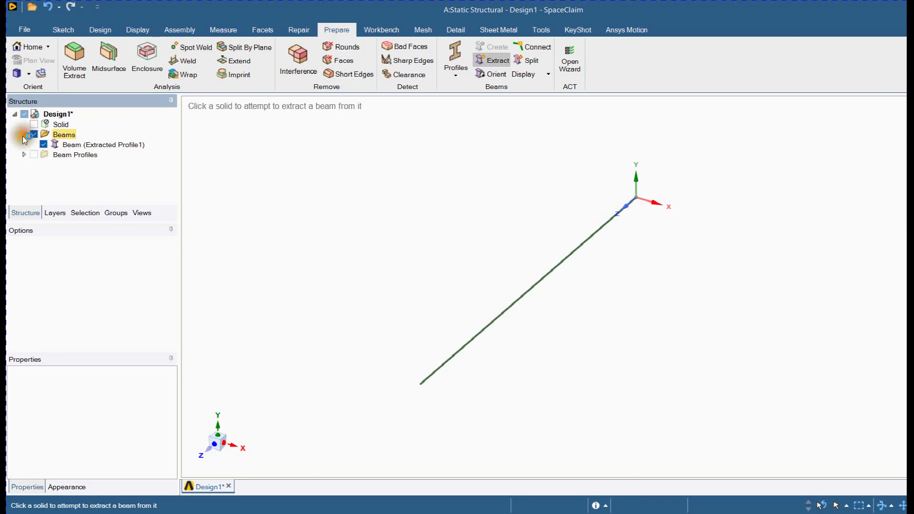
click(94, 146)
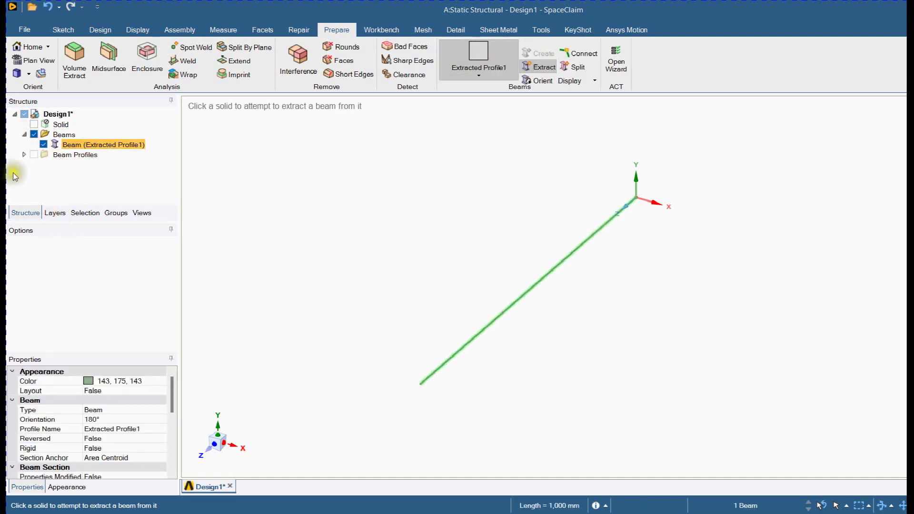
Review the Extracted Profile1 section properties, confirming its 2500 mm² area.
click(23, 155)
click(76, 165)
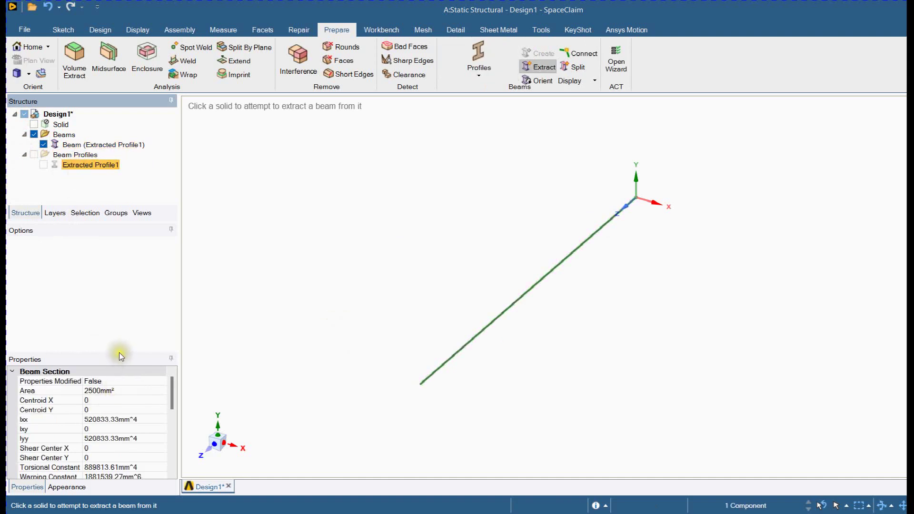
drag(119, 353, 125, 278)
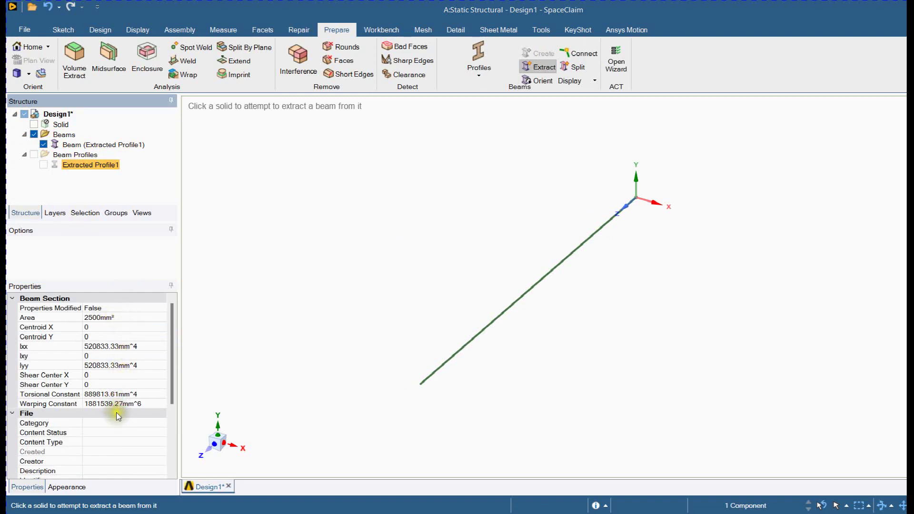
click(373, 287)
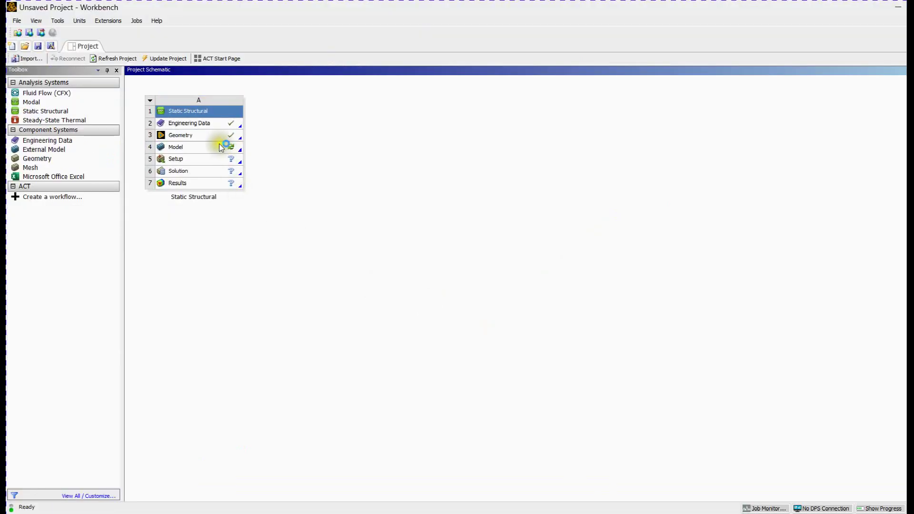
Open the Model in Ansys Mechanical and rotate the view of the beam.
click(219, 145)
right_click(219, 145)
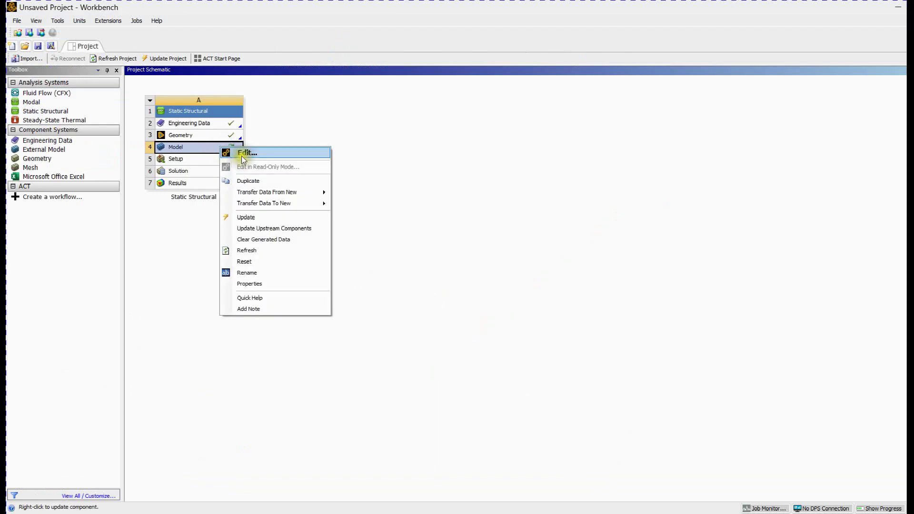
click(241, 155)
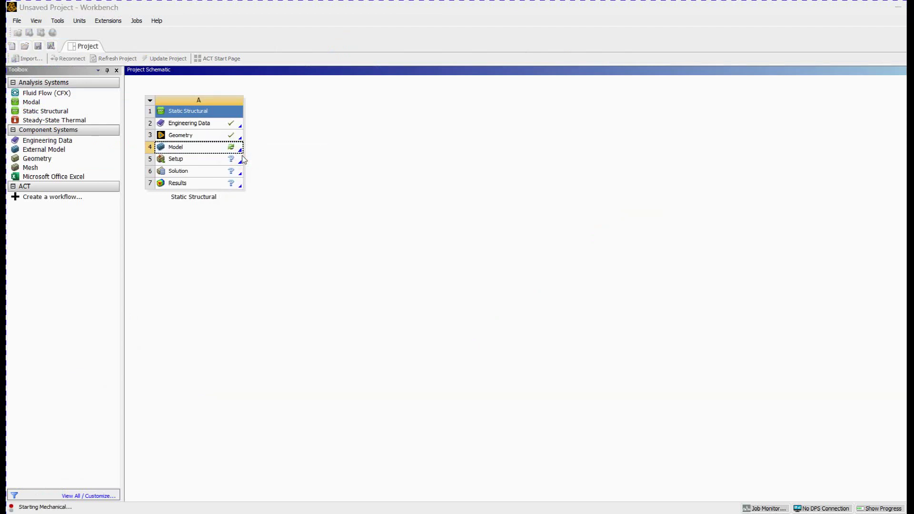
mouse_move(405, 244)
middle_down()
mouse_move(373, 209)
mouse_move(303, 202)
middle_up()
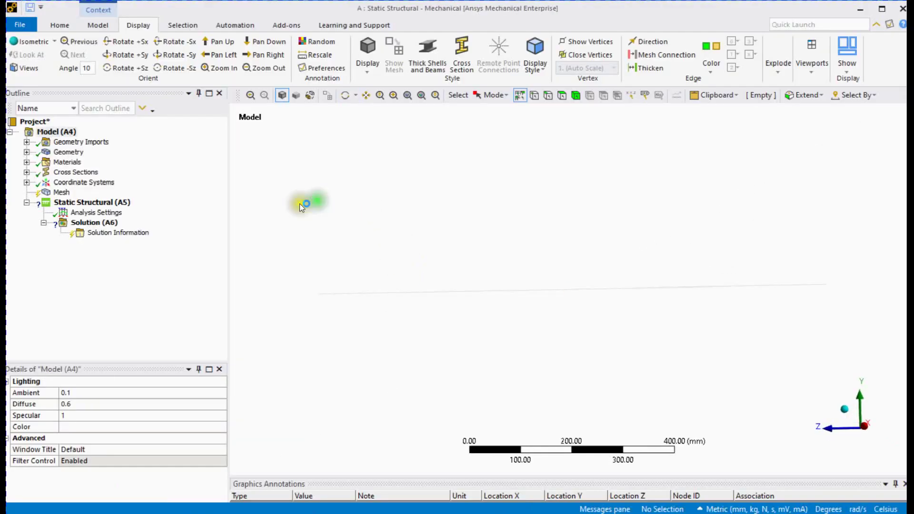
Generate the mesh for the beam line.
click(61, 193)
right_click(59, 195)
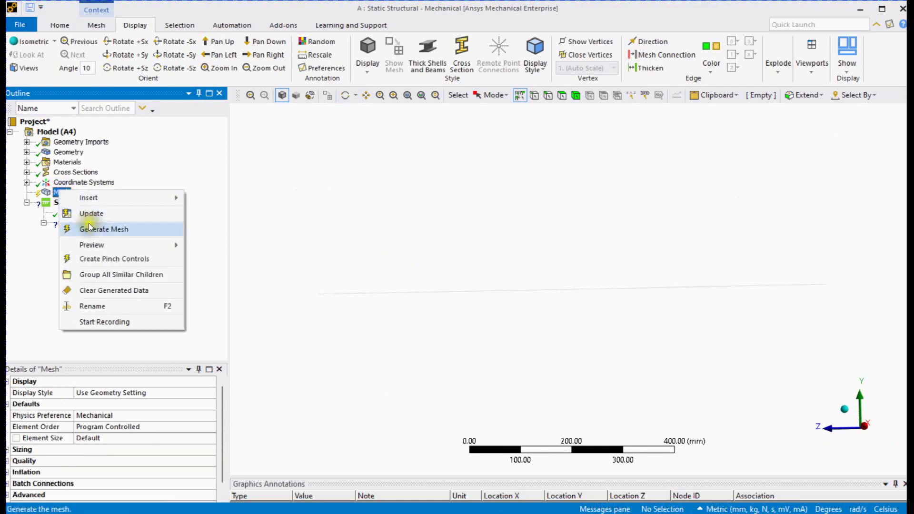
click(93, 229)
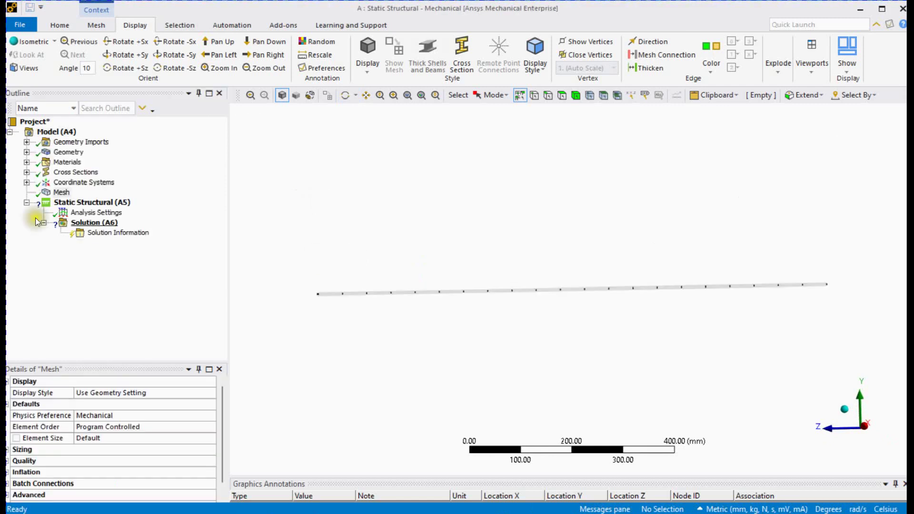
Apply a Fixed Support to the beam's near-end vertex, then pick the far-end vertex.
click(102, 205)
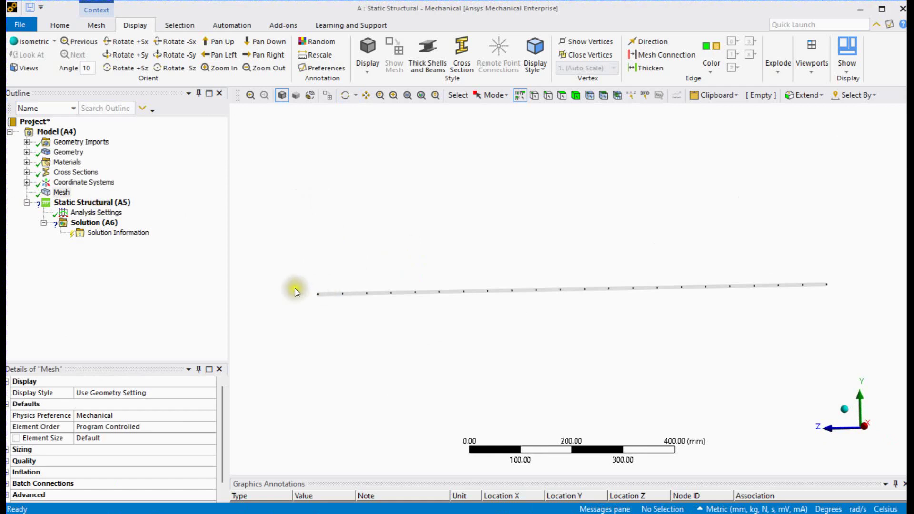
click(533, 96)
click(322, 294)
mouse_move(327, 332)
middle_down()
mouse_move(351, 330)
mouse_move(337, 317)
middle_up()
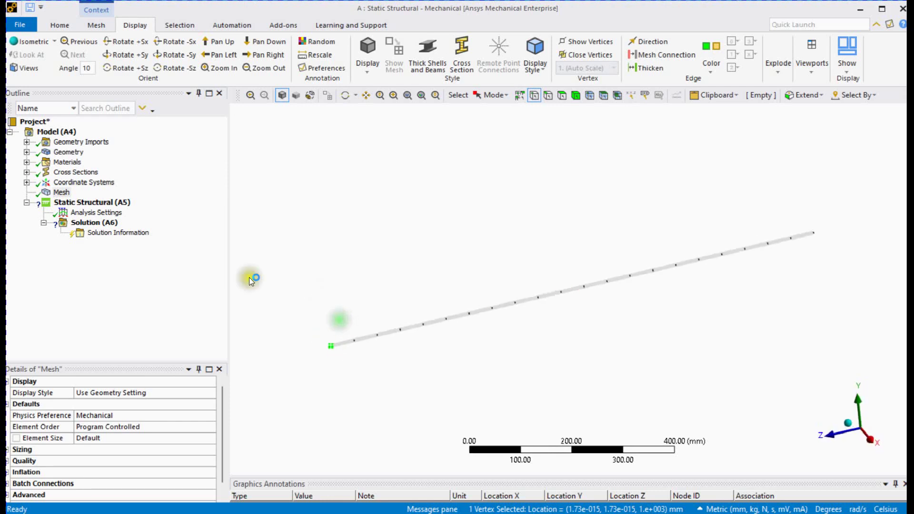
right_click(103, 207)
mouse_move(132, 212)
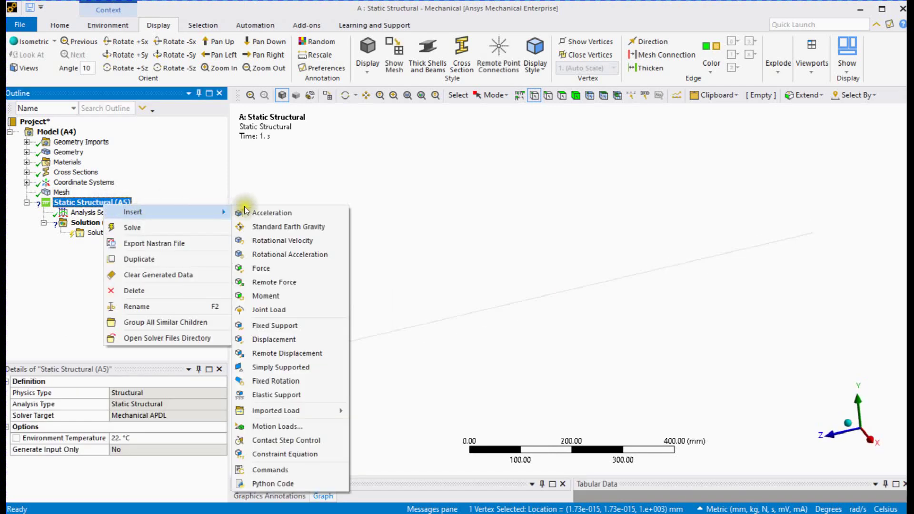
click(292, 328)
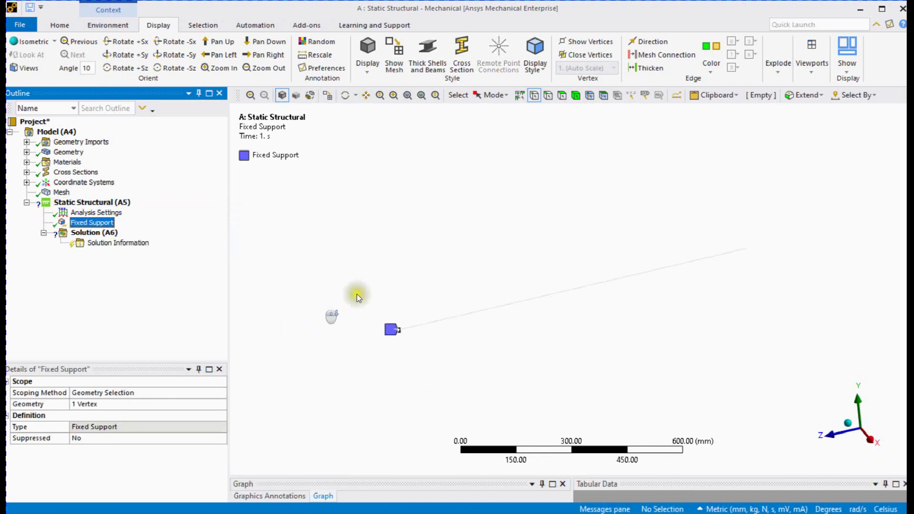
scroll(707, 244, down, 1)
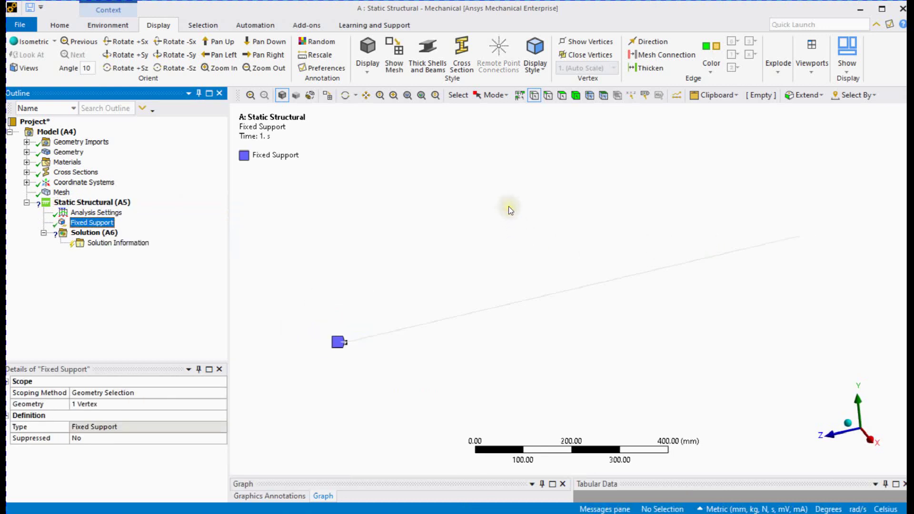
click(799, 237)
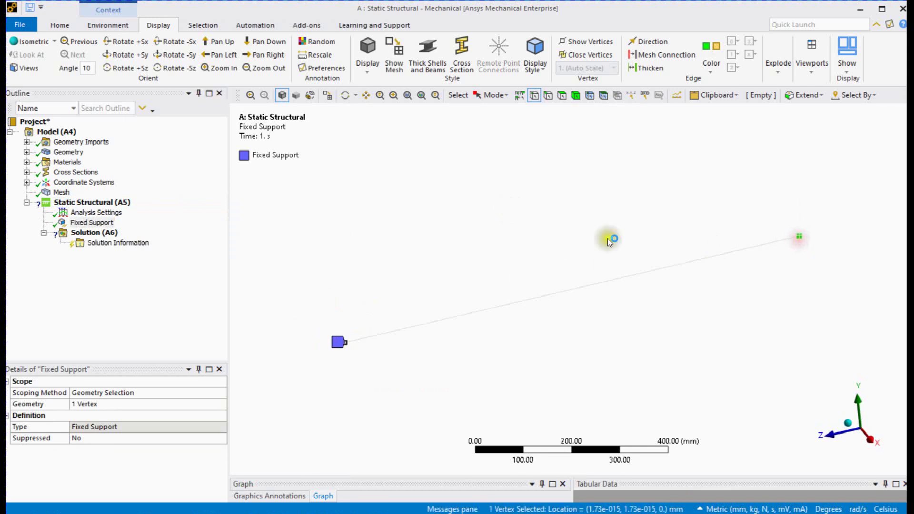
Apply a Remote Force to the far-end vertex, defined by components with X = -2000 N.
right_click(115, 204)
mouse_move(144, 210)
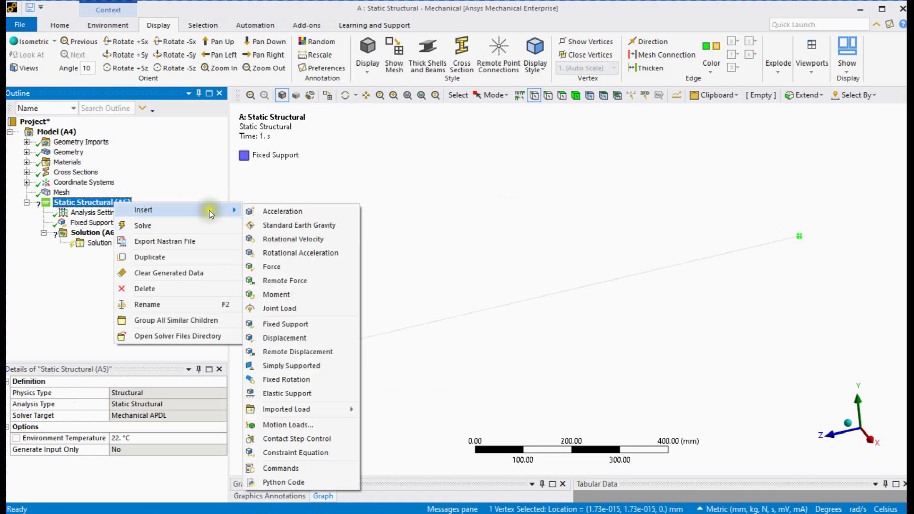
click(319, 283)
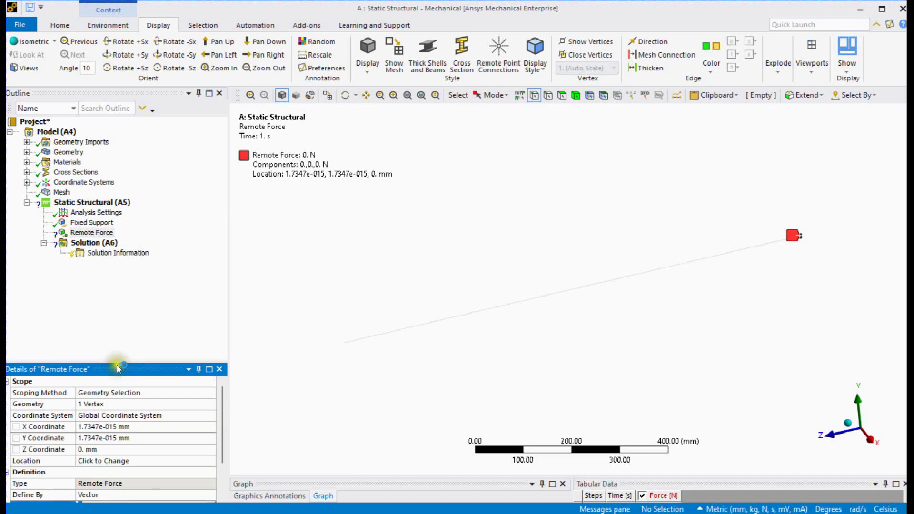
drag(116, 364, 119, 292)
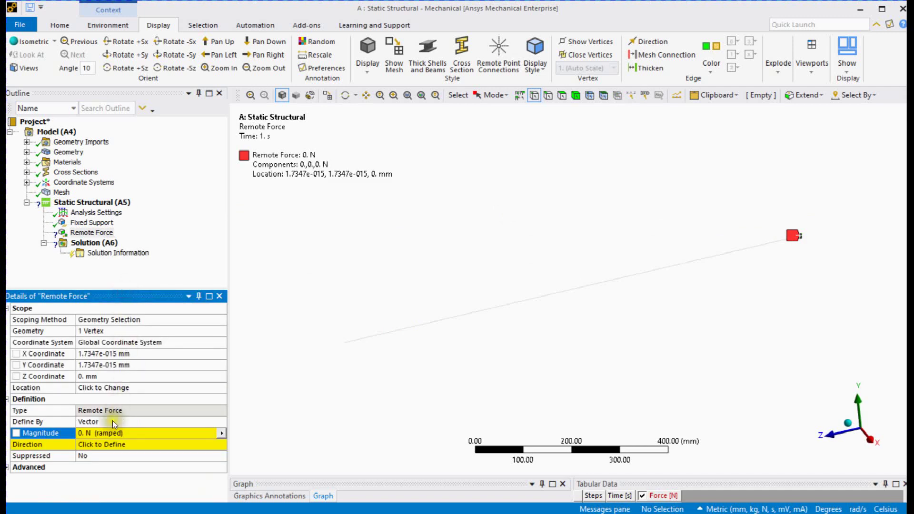
double_click(101, 422)
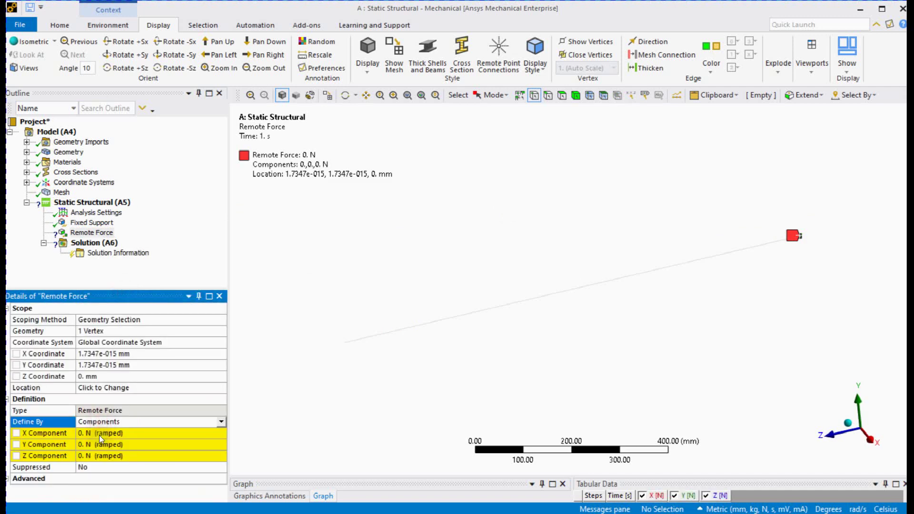
click(99, 433)
mouse_move(775, 365)
middle_down()
mouse_move(678, 210)
mouse_move(547, 251)
mouse_move(577, 288)
mouse_move(580, 310)
mouse_move(576, 291)
middle_up()
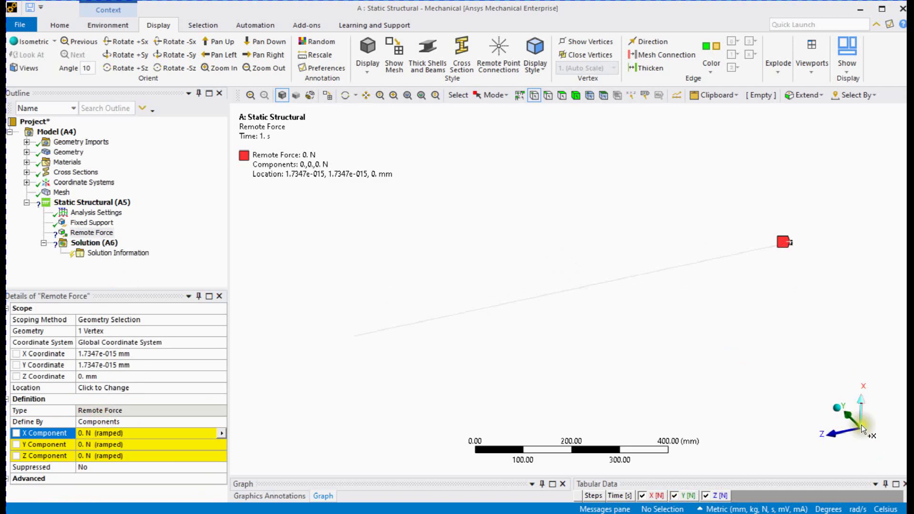
click(142, 436)
text(-2000)
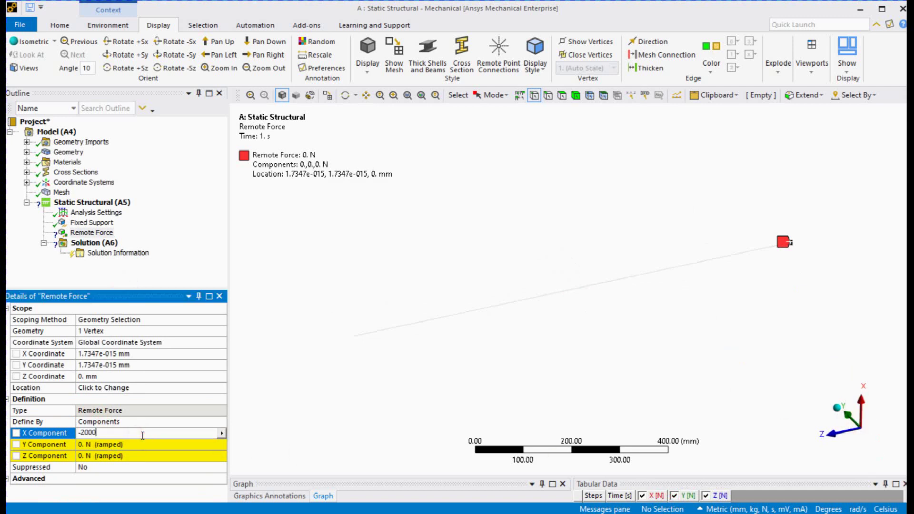
key(Return)
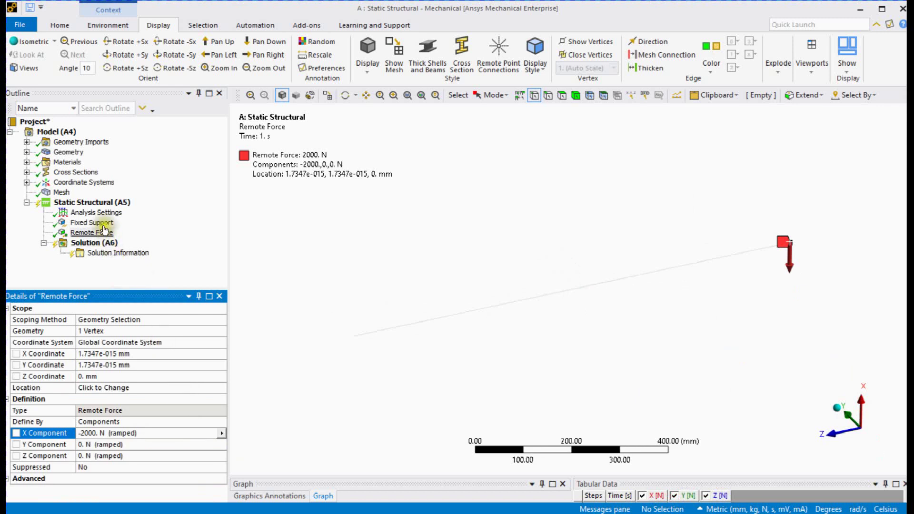
click(100, 202)
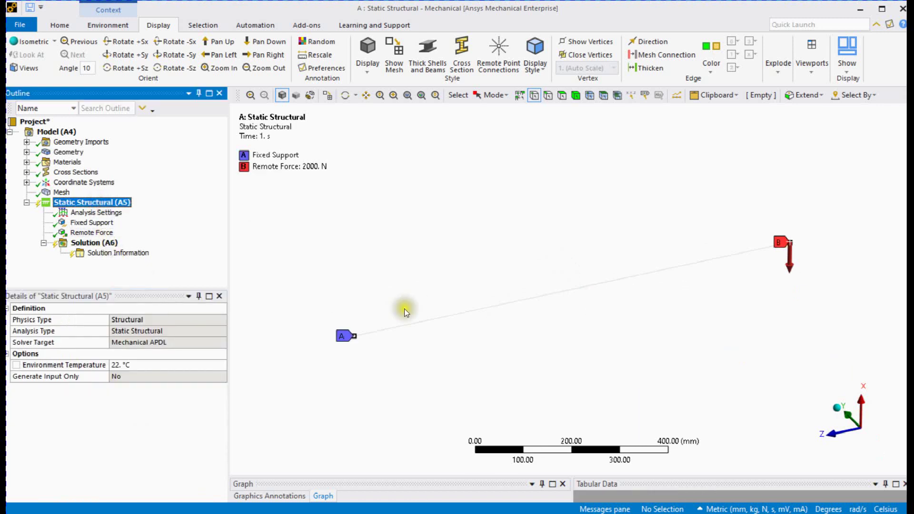
scroll(401, 336, down, 1)
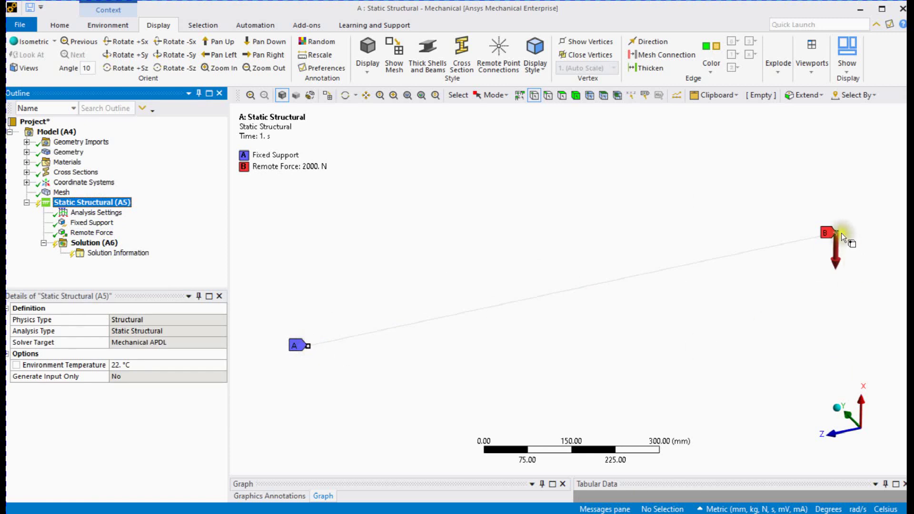
Solve the static structural beam analysis from the Solution branch.
click(101, 245)
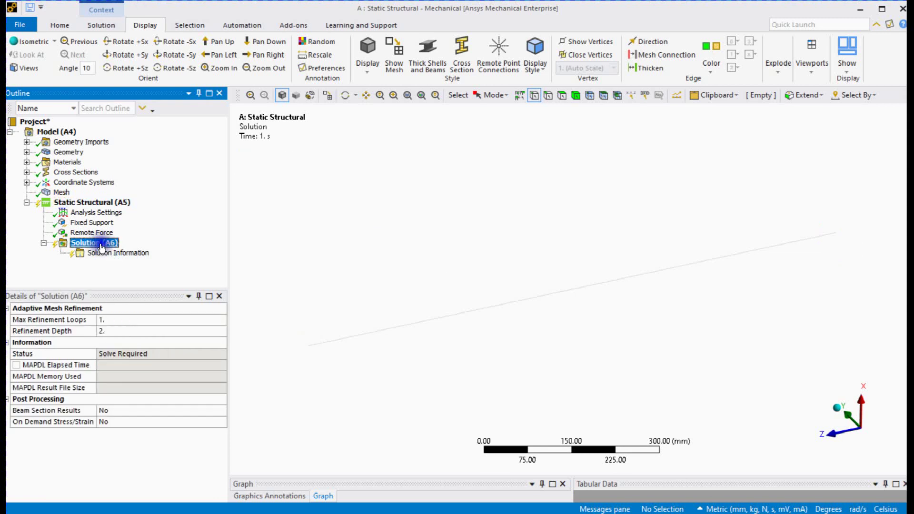
right_click(101, 246)
click(126, 263)
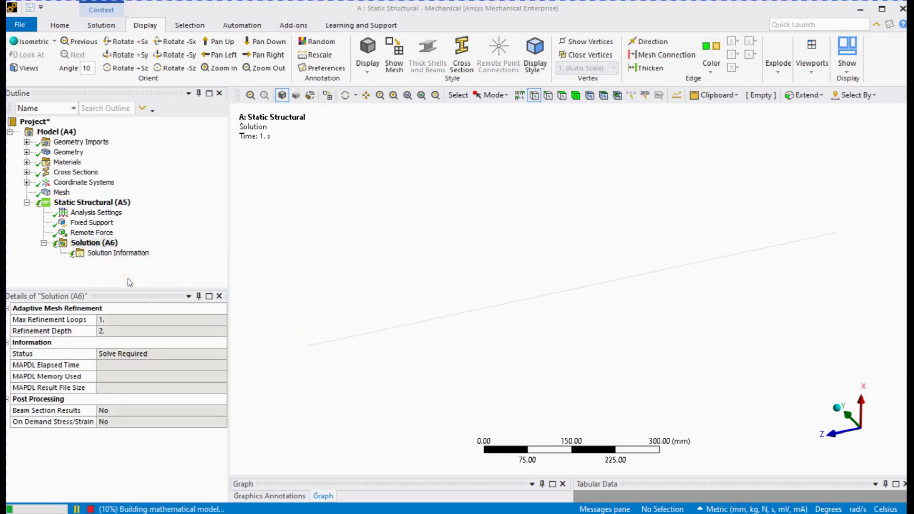
Insert a Total Deformation result under the Solution.
right_click(107, 248)
mouse_move(136, 252)
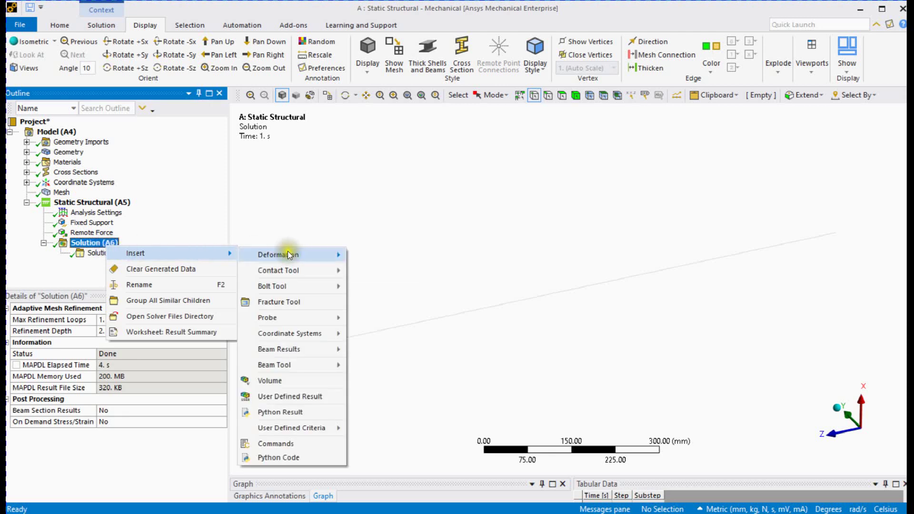
click(374, 256)
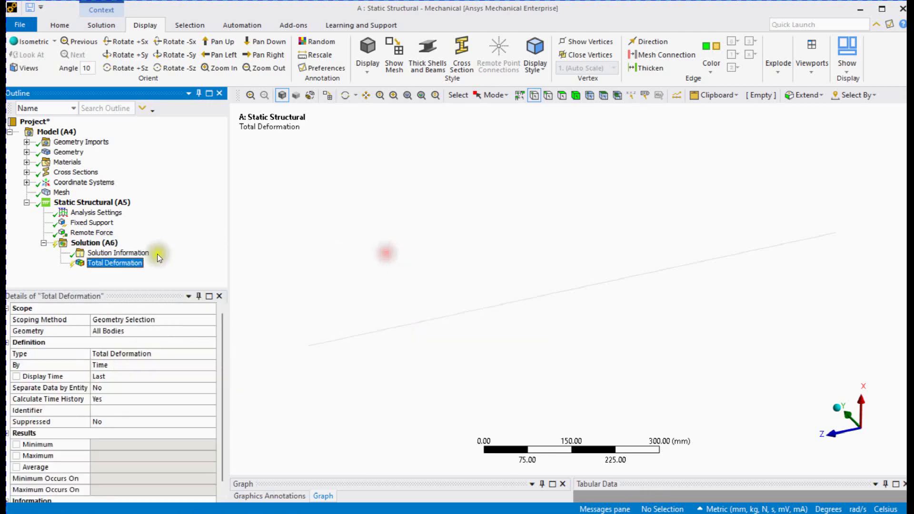
right_click(104, 244)
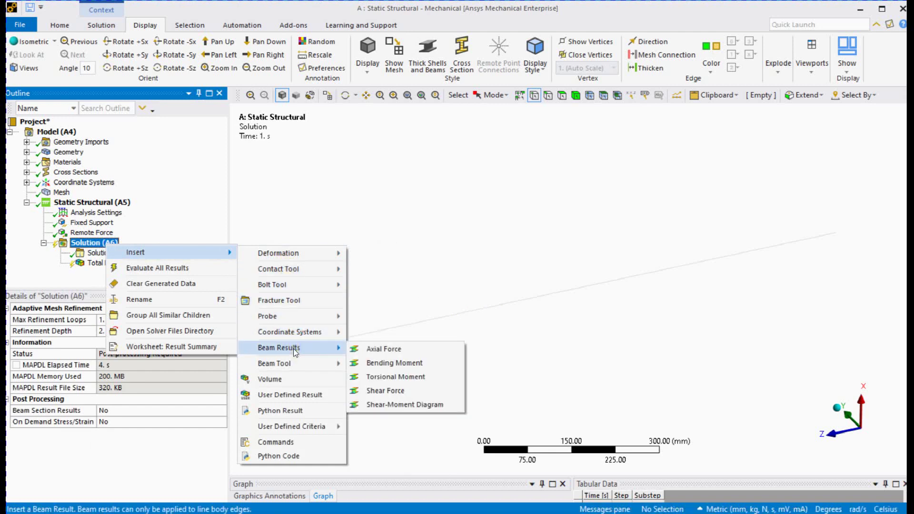
mouse_move(274, 364)
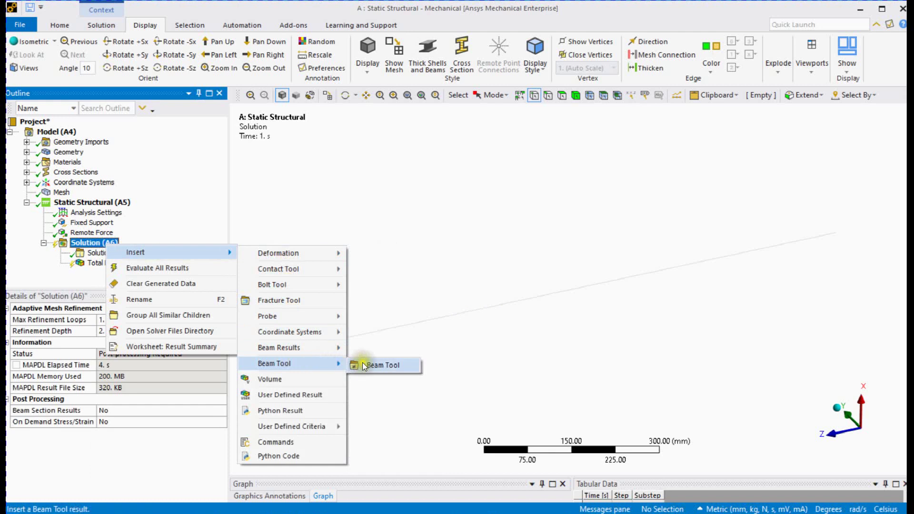
Add a Beam Tool under the Solution and expand its stress results.
click(358, 366)
drag(85, 296, 80, 386)
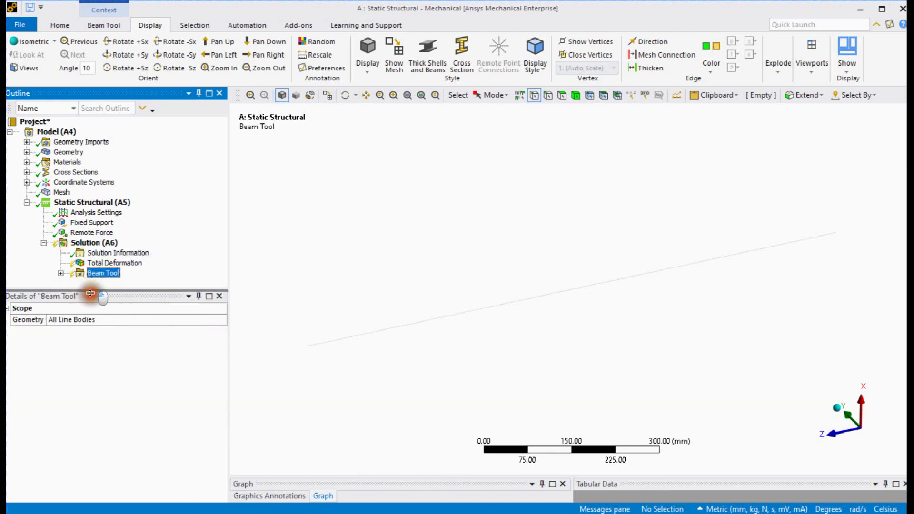
click(61, 273)
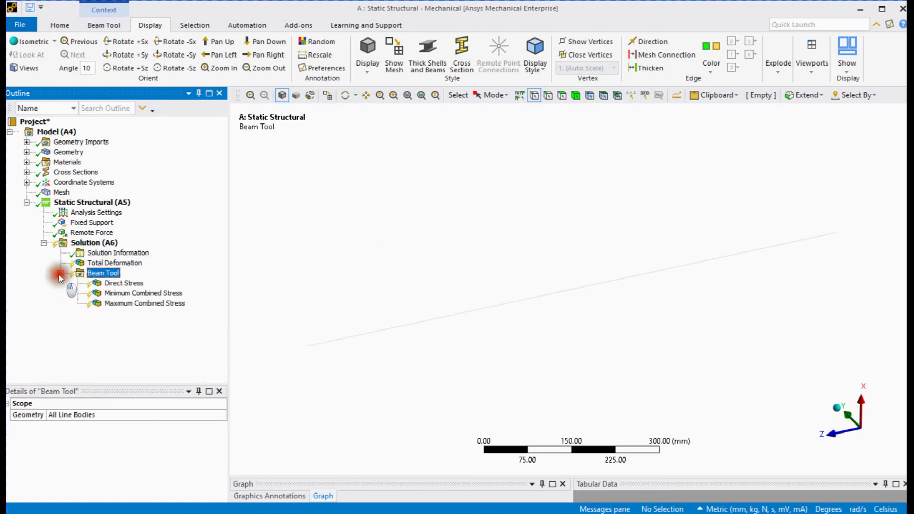
Evaluate the combined stresses (±96 MPa) and view Maximum Combined Stress and Total Deformation (6.4124 mm).
right_click(123, 293)
click(149, 314)
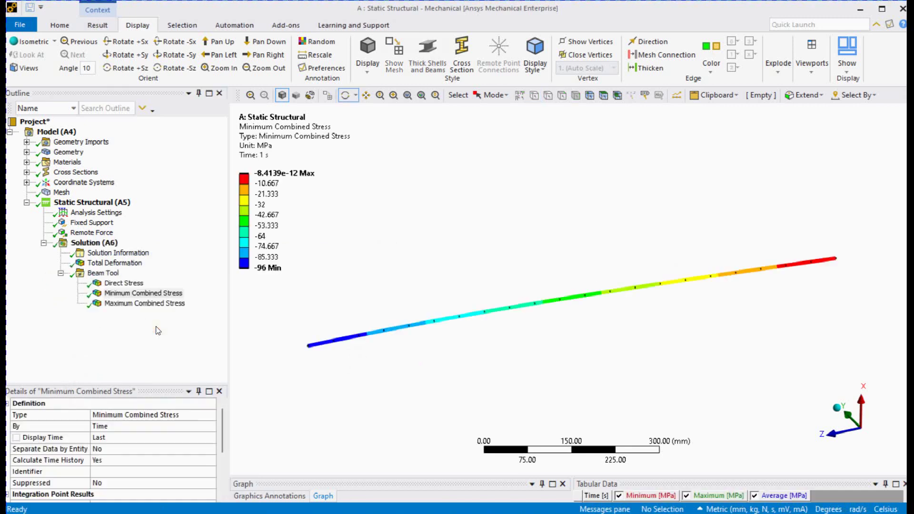
click(128, 304)
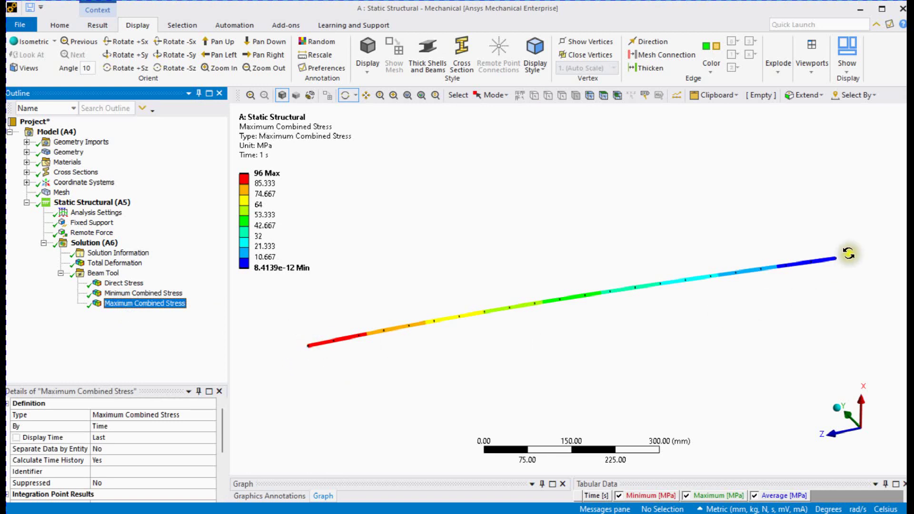
click(115, 263)
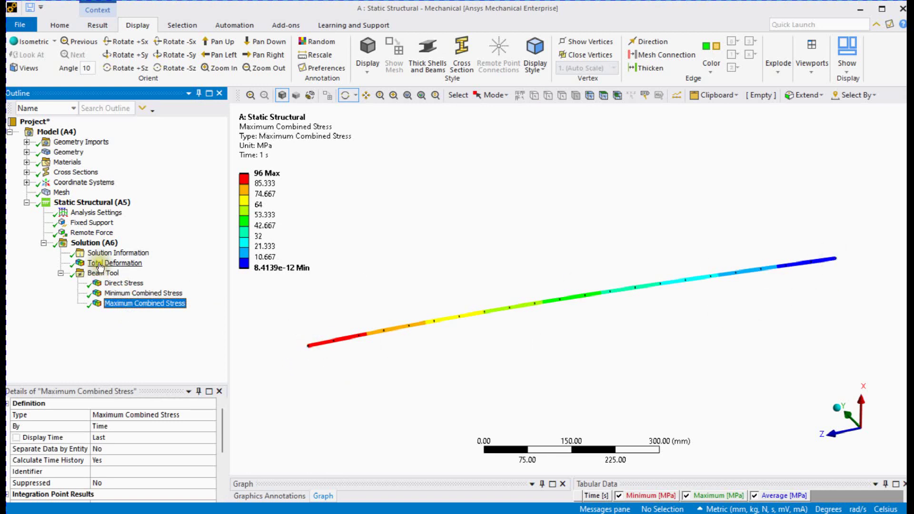